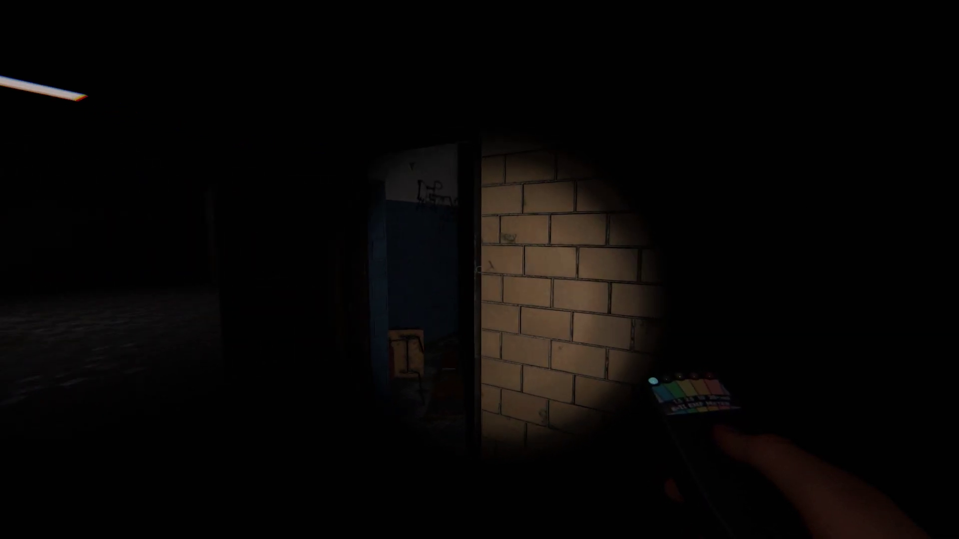
pyautogui.press('w')
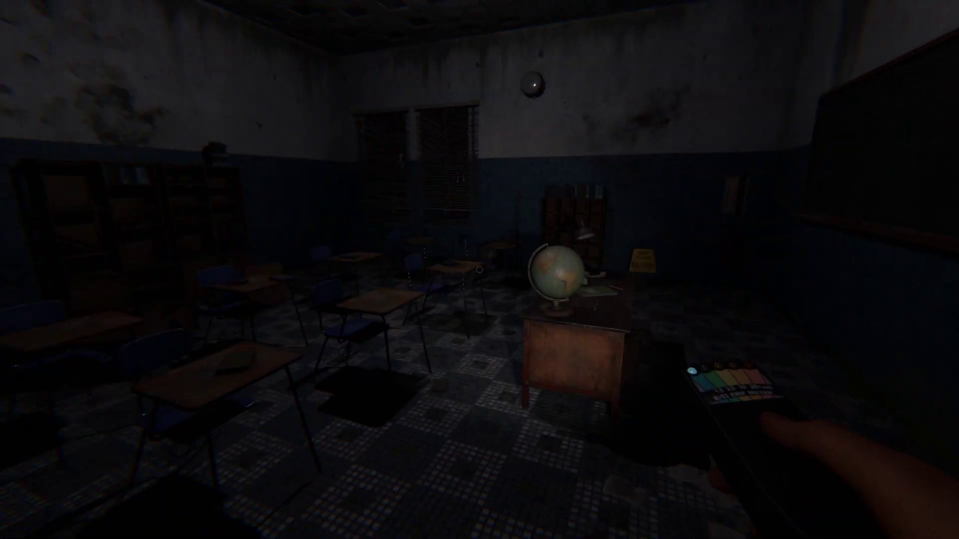
pyautogui.press('w')
pyautogui.moveTo(479, 270); pyautogui.dragTo(629, 269)
pyautogui.press('w')
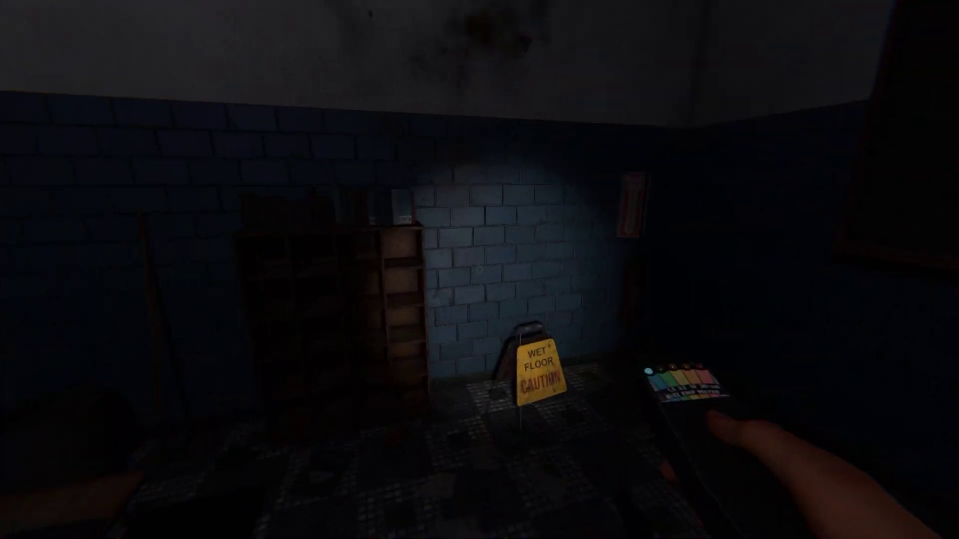
pyautogui.moveTo(480, 270); pyautogui.dragTo(299, 270)
pyautogui.moveTo(479, 270); pyautogui.dragTo(315, 270)
pyautogui.press('w')
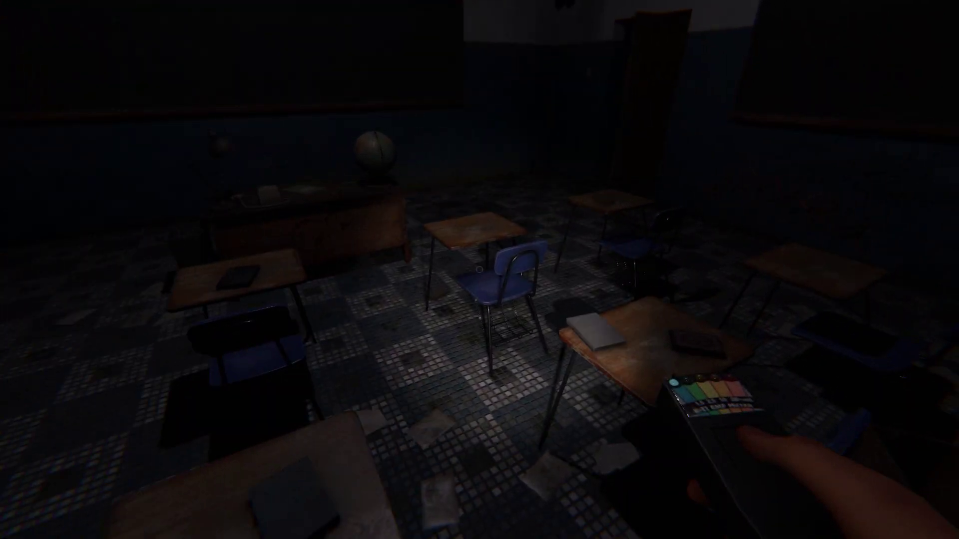
pyautogui.moveTo(479, 270)
pyautogui.mouseDown()
pyautogui.moveTo(645, 270)
pyautogui.moveTo(360, 270)
pyautogui.mouseUp()
pyautogui.press('w')
pyautogui.press('w')
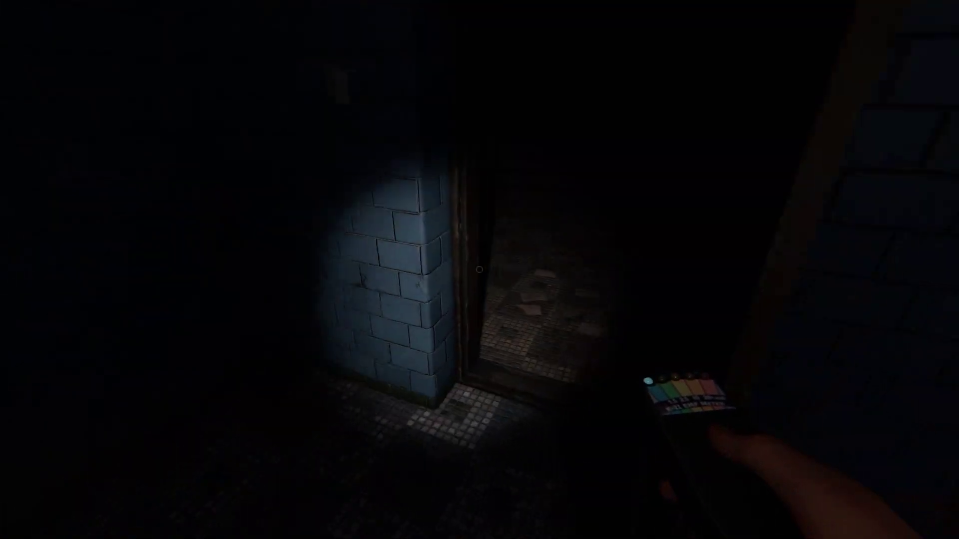
pyautogui.moveTo(480, 269); pyautogui.dragTo(539, 270)
pyautogui.moveTo(480, 269); pyautogui.dragTo(361, 270)
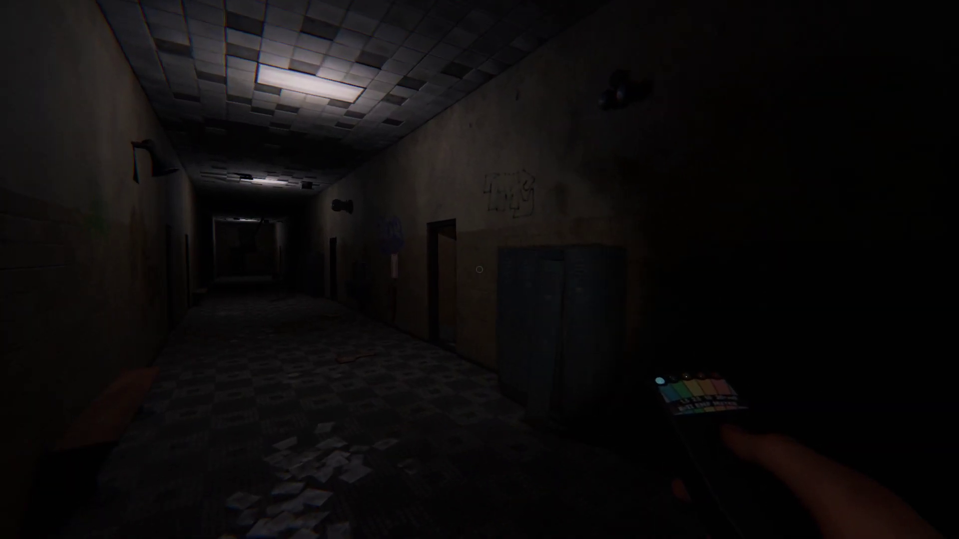
pyautogui.press('w')
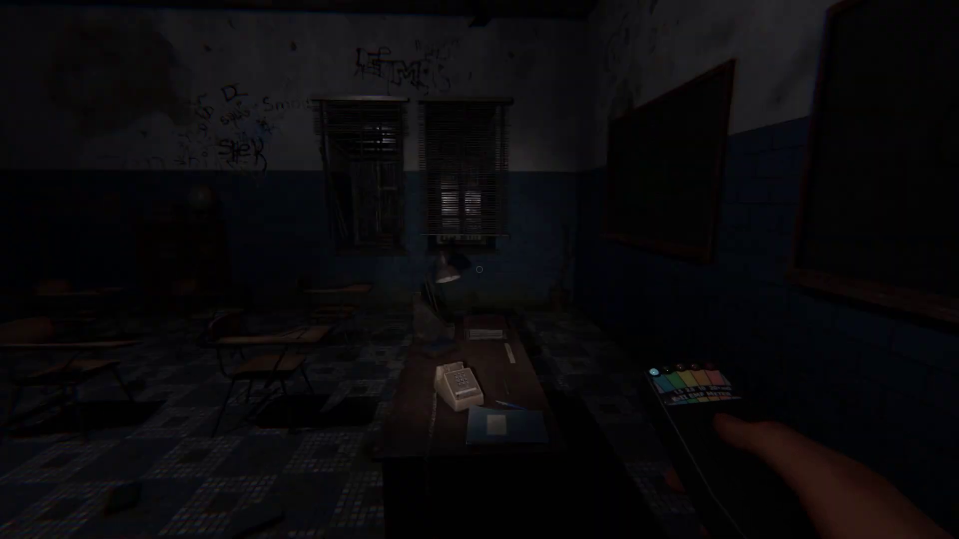
pyautogui.press('w')
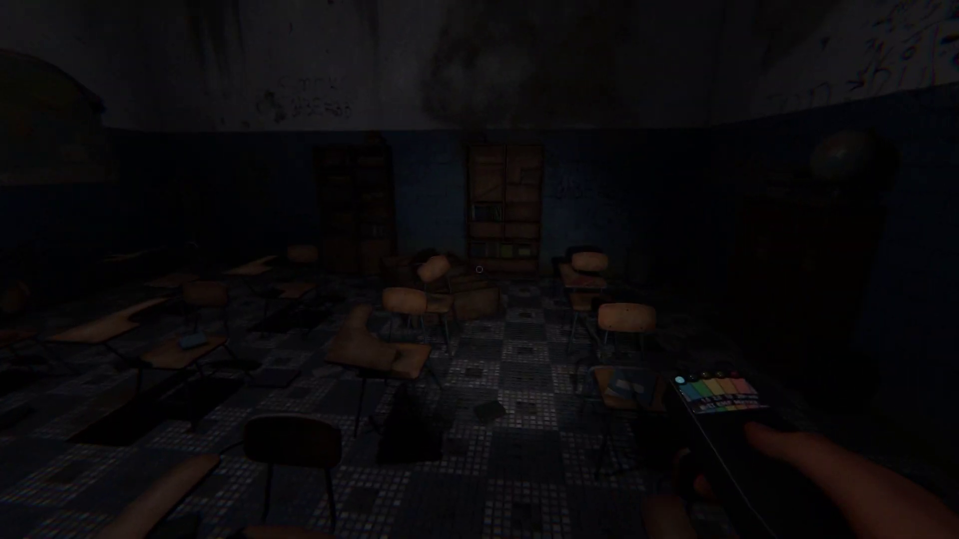
pyautogui.press('w')
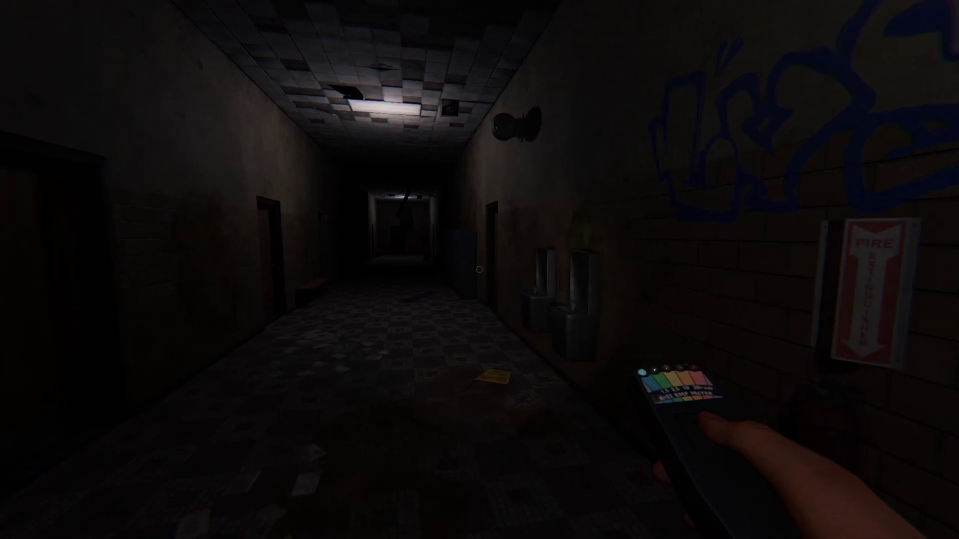
pyautogui.press('w')
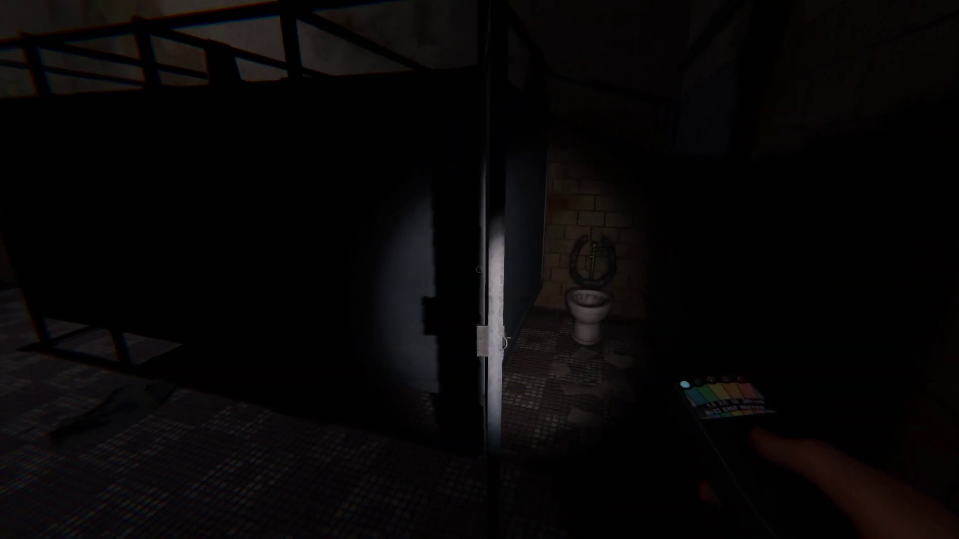
pyautogui.press('w')
pyautogui.press('s')
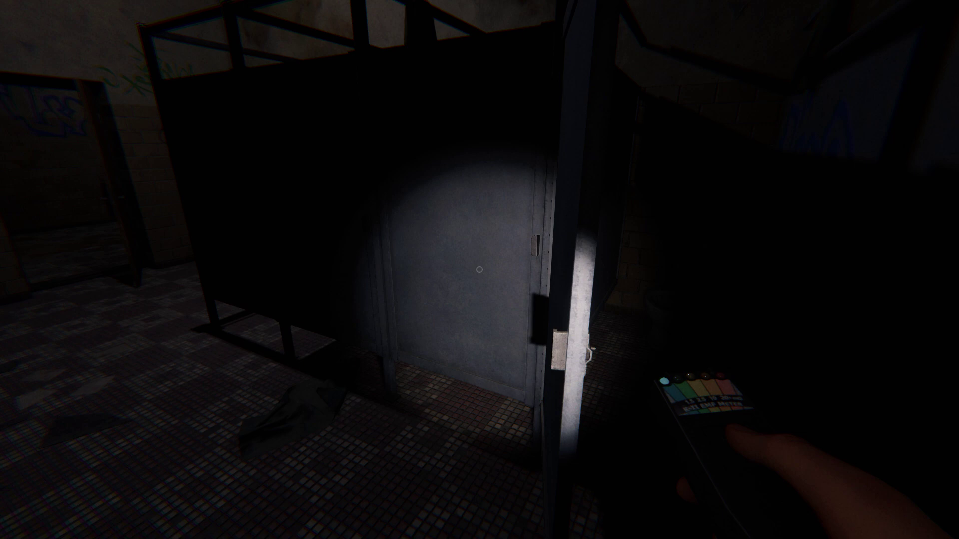
pyautogui.press('w')
pyautogui.press('s')
pyautogui.press('w')
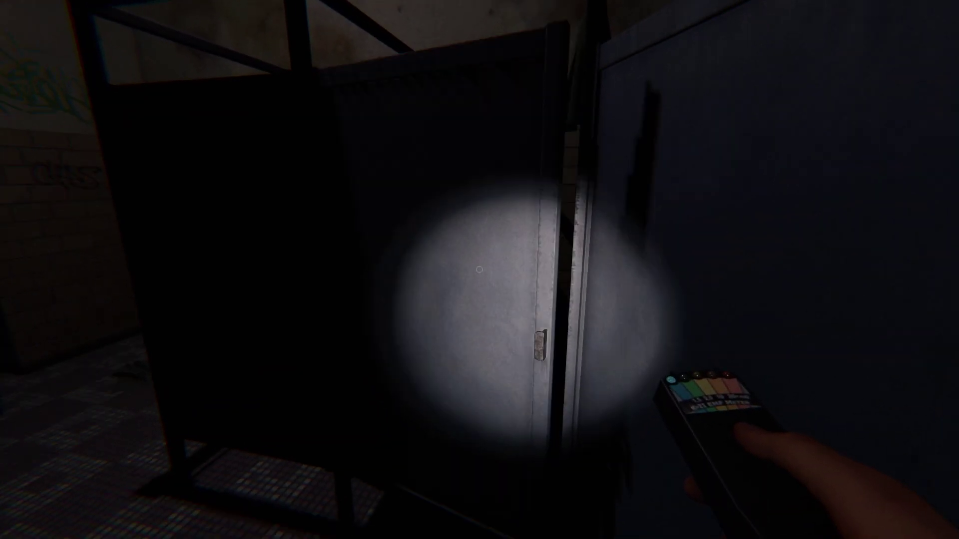
pyautogui.press('s')
pyautogui.press('w')
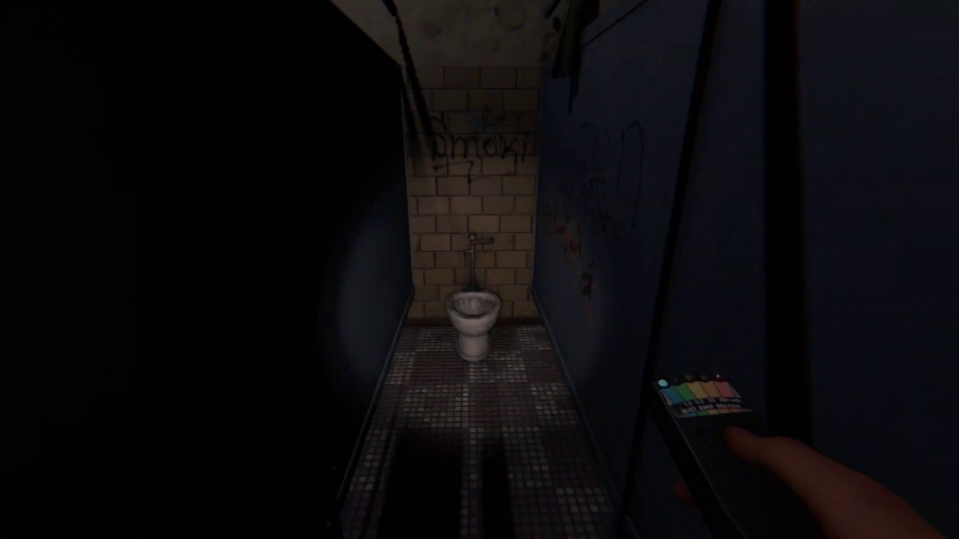
pyautogui.press('s')
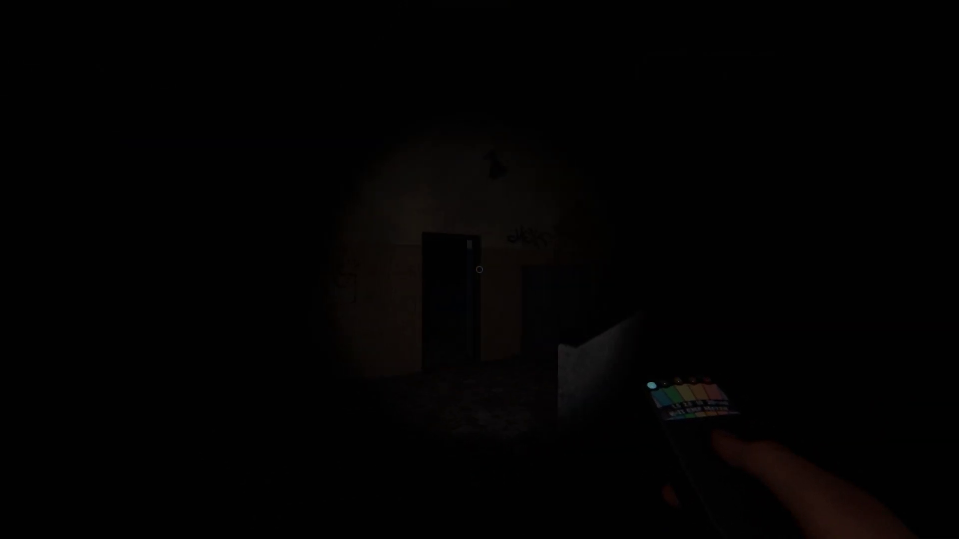
pyautogui.press('w')
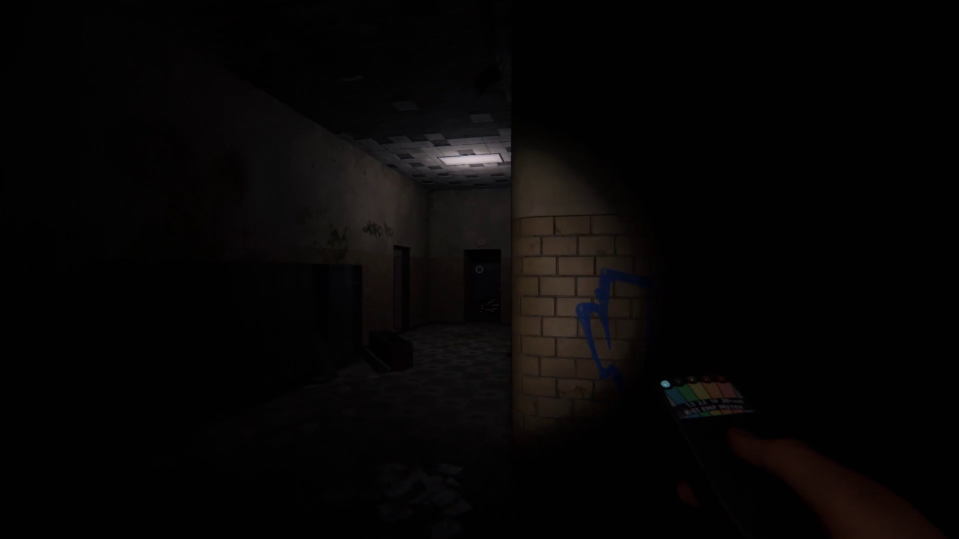
pyautogui.press('w')
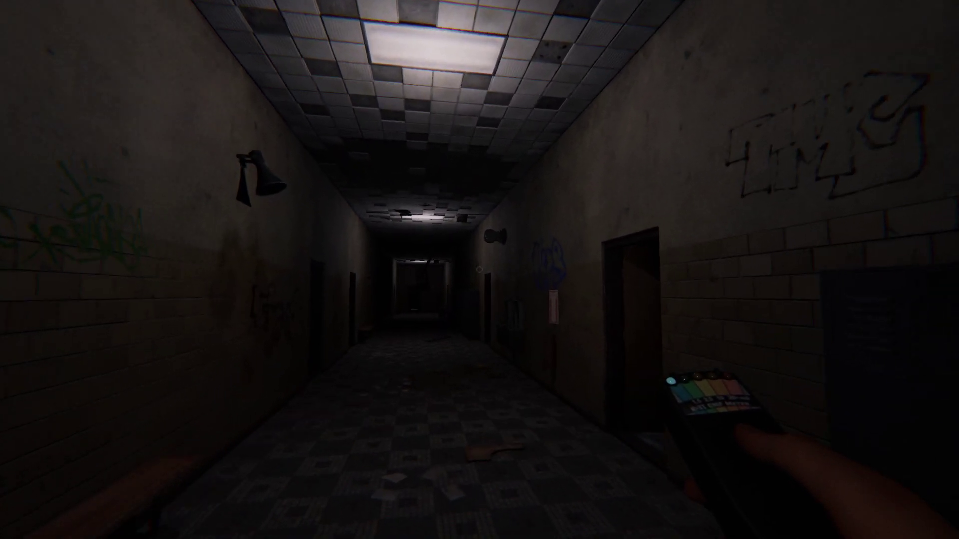
pyautogui.press('w')
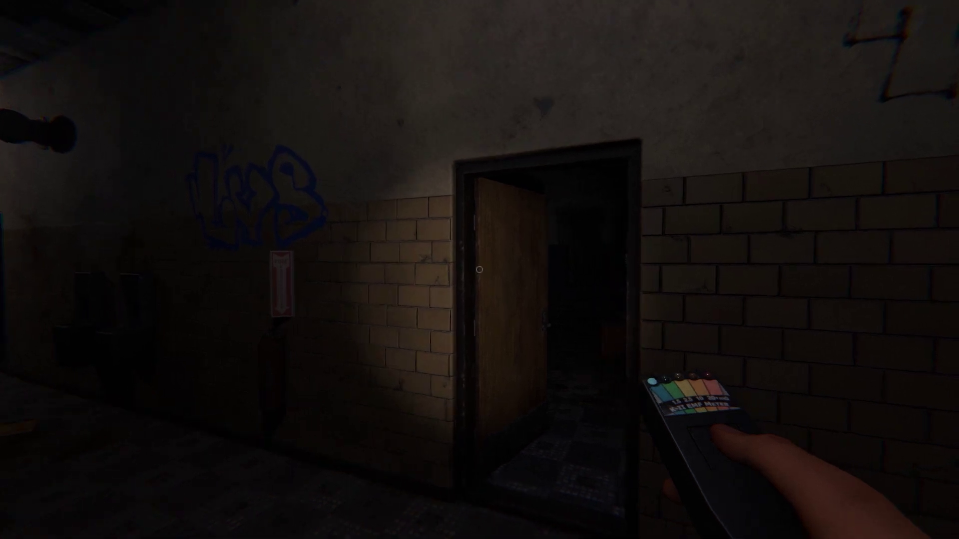
pyautogui.press('w')
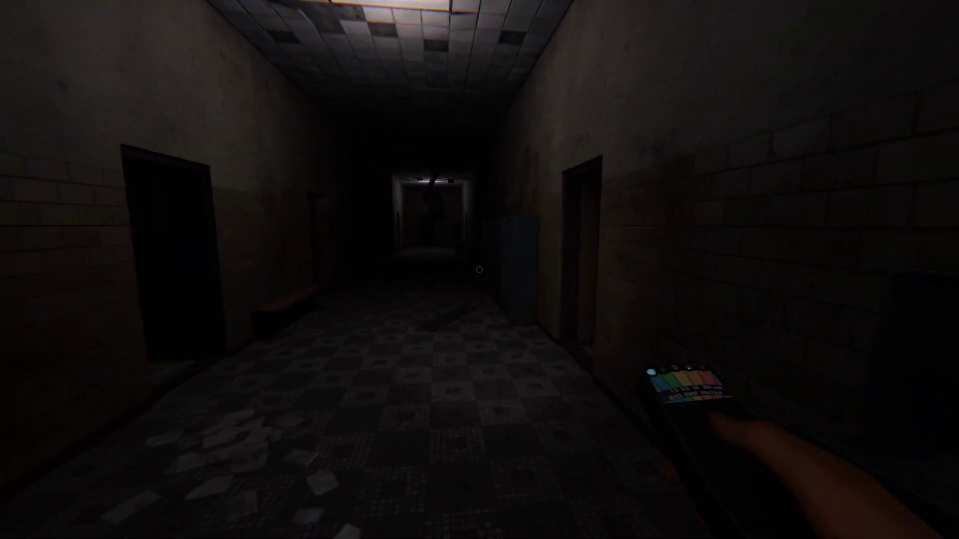
pyautogui.press('w')
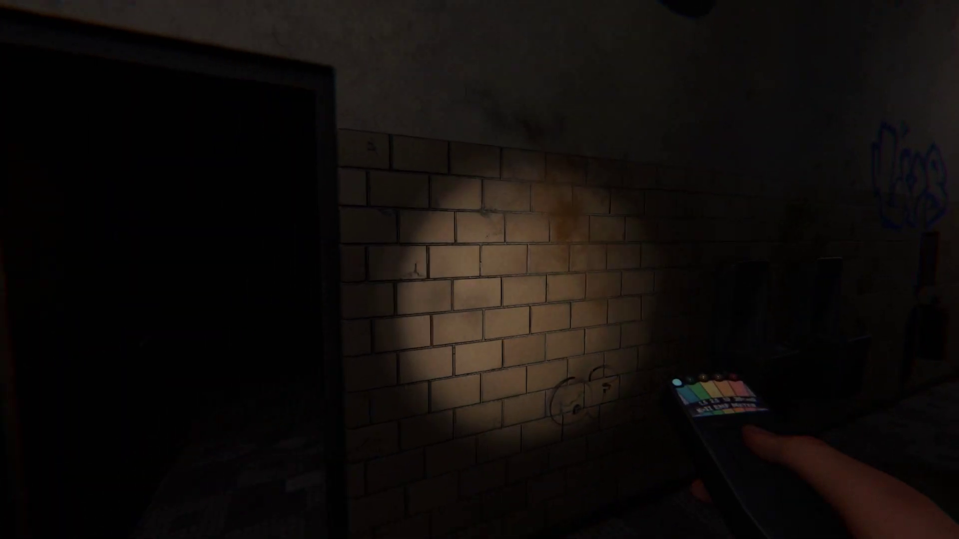
pyautogui.press('w')
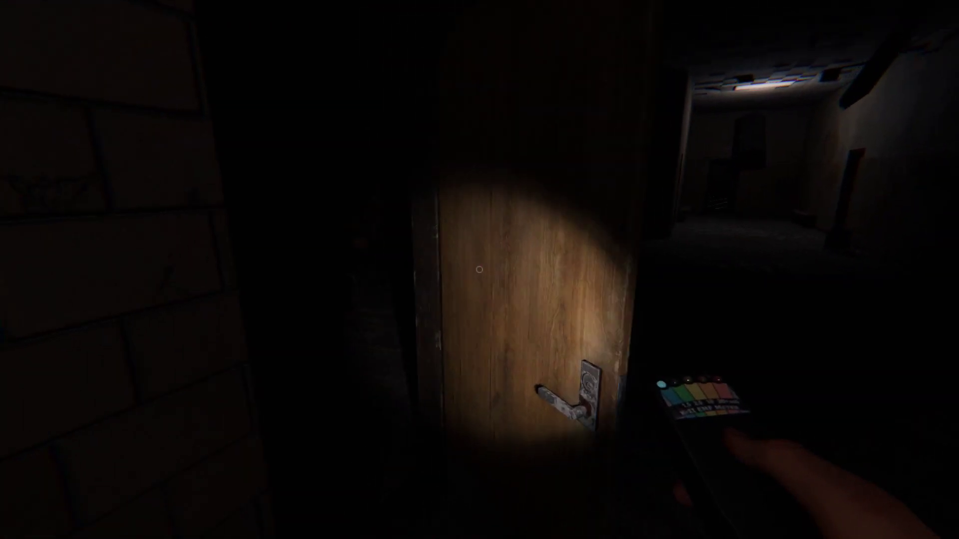
pyautogui.click(480, 268)
pyautogui.press('w')
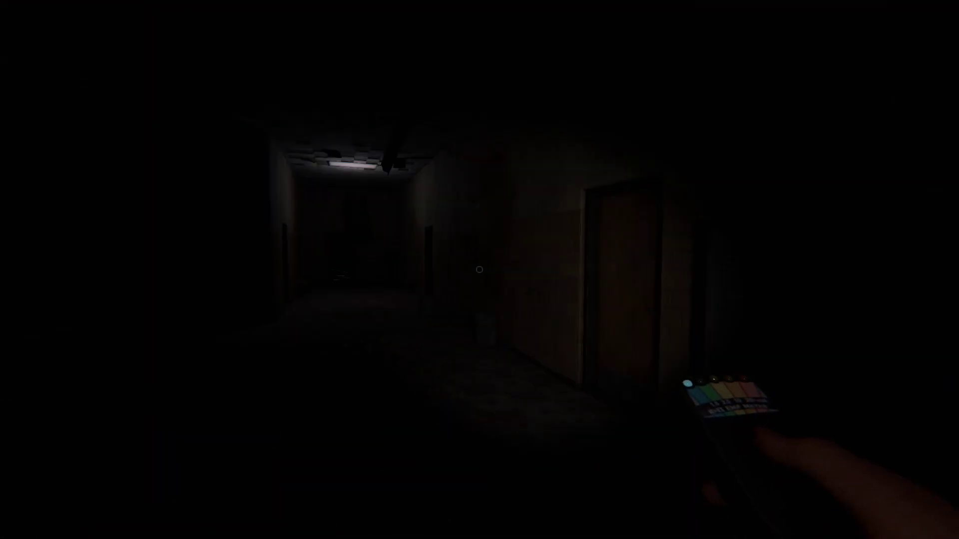
pyautogui.press('q')
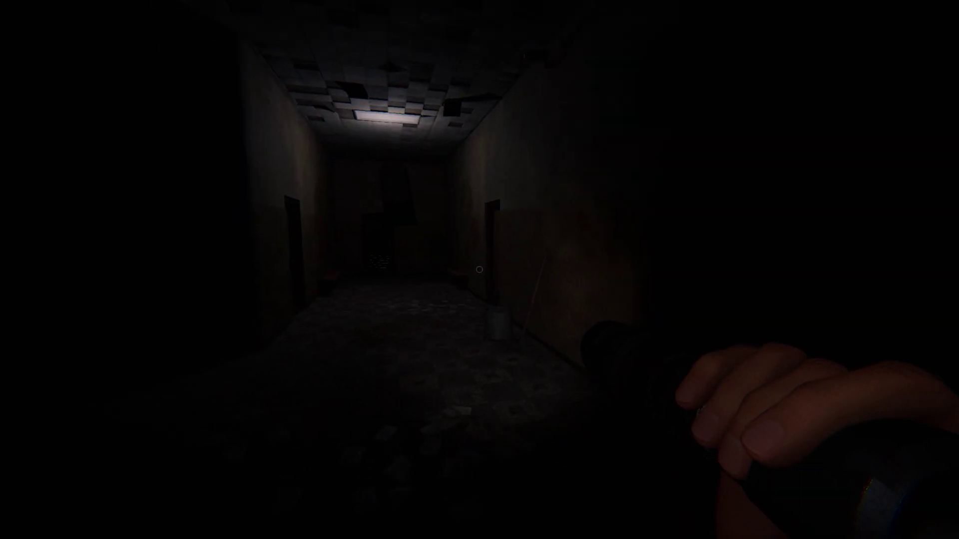
pyautogui.press('w')
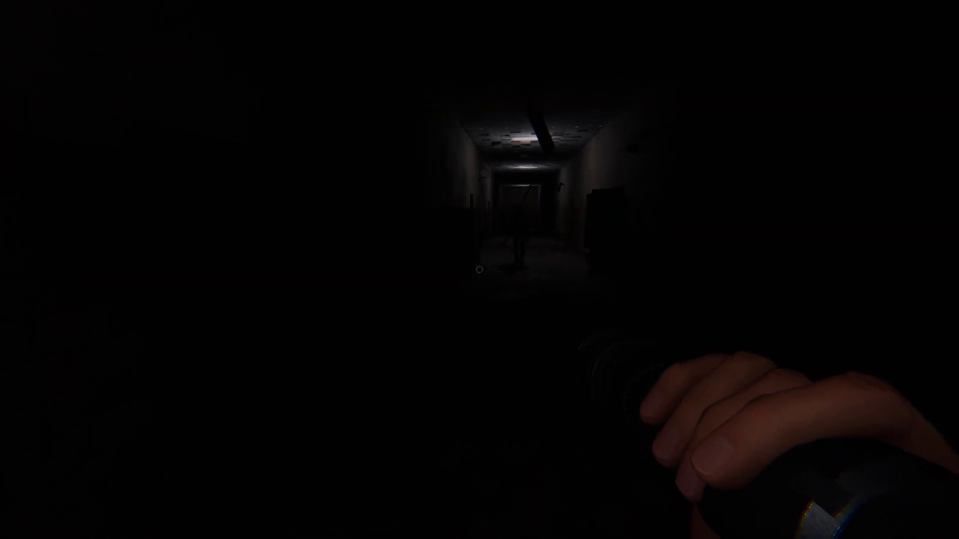
pyautogui.press('s')
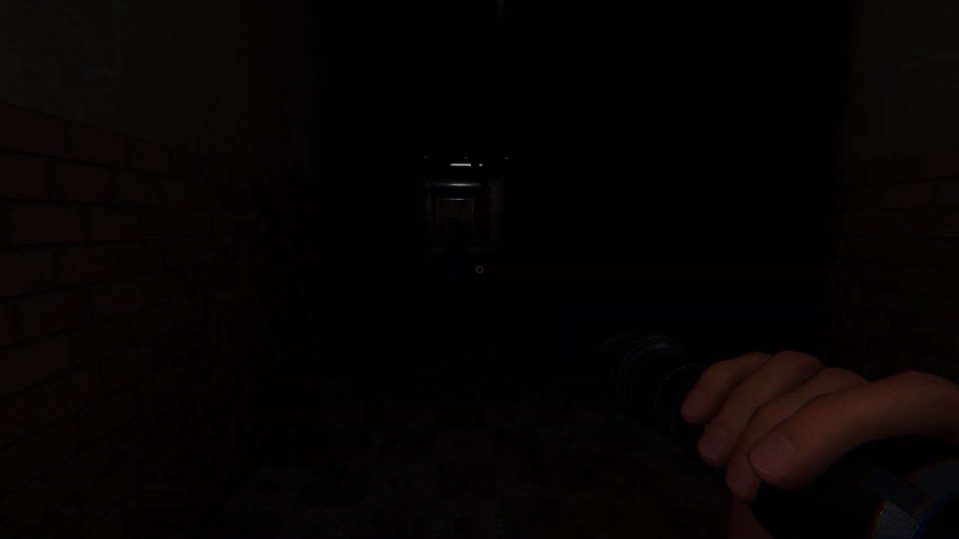